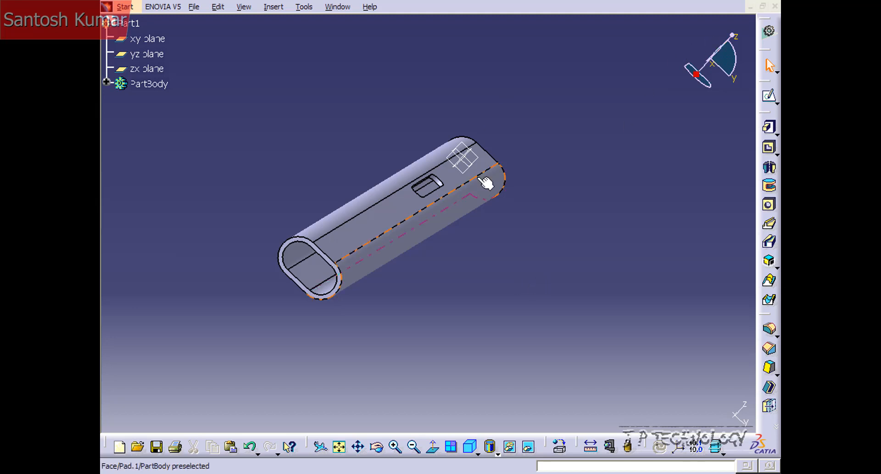
Attach the compass to the flat upper face of the slotted tube
middle_click_drag(557, 252, 437, 334)
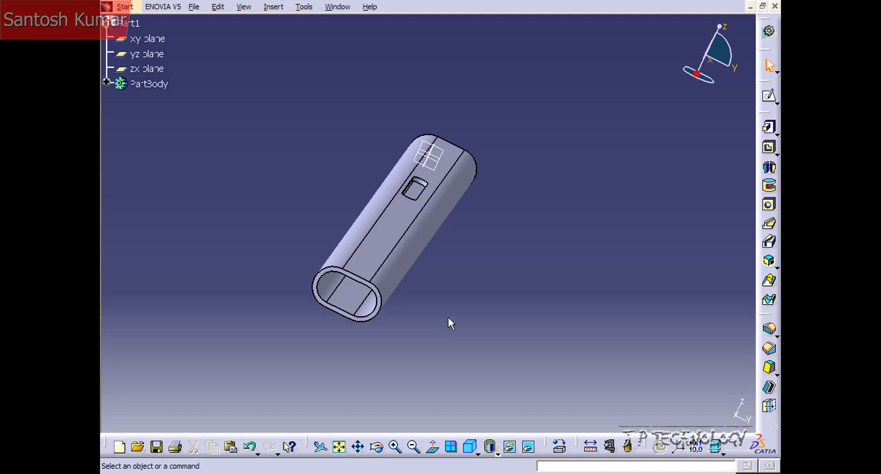
middle_click_drag(448, 321, 344, 236)
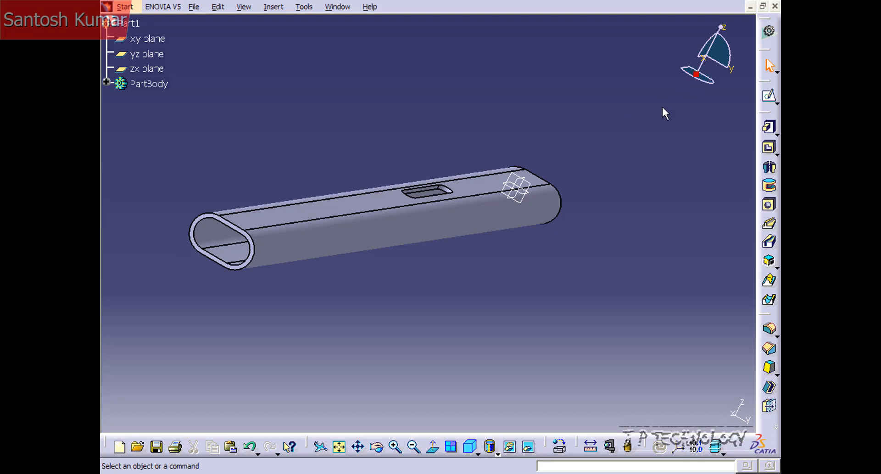
left_click_drag(696, 73, 362, 204)
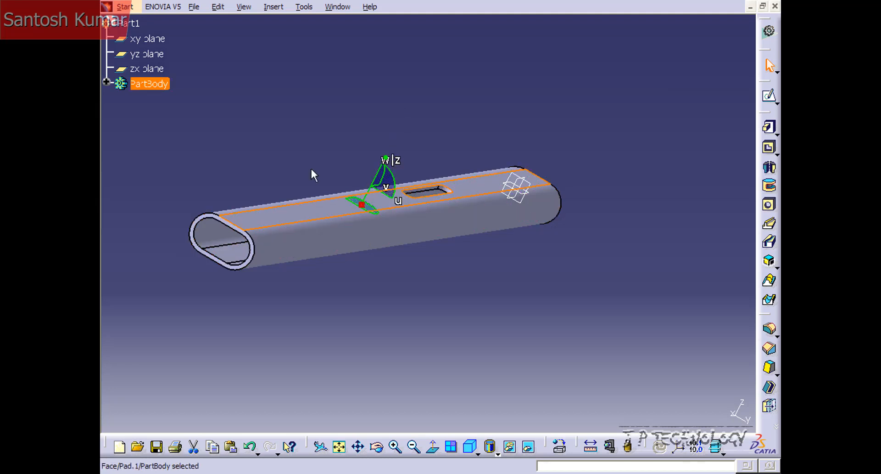
left_click(295, 149)
middle_click_drag(423, 148, 440, 251)
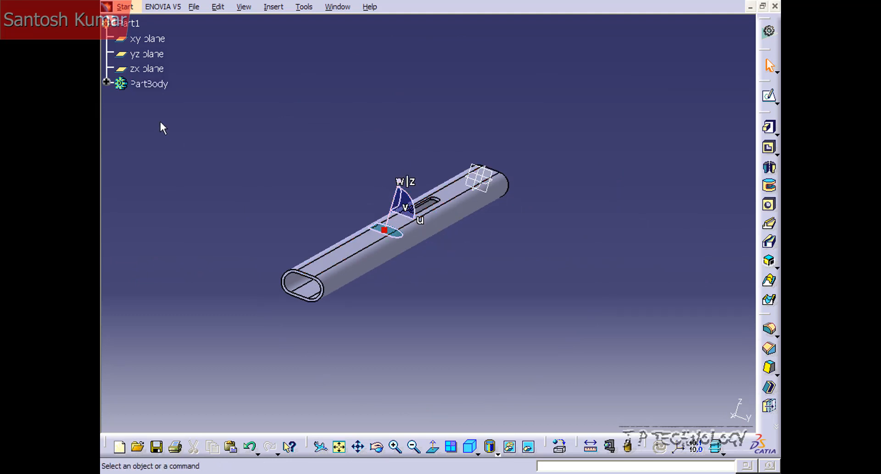
Expand PartBody in the specification tree and open the compass manipulation parameters
left_click(106, 82)
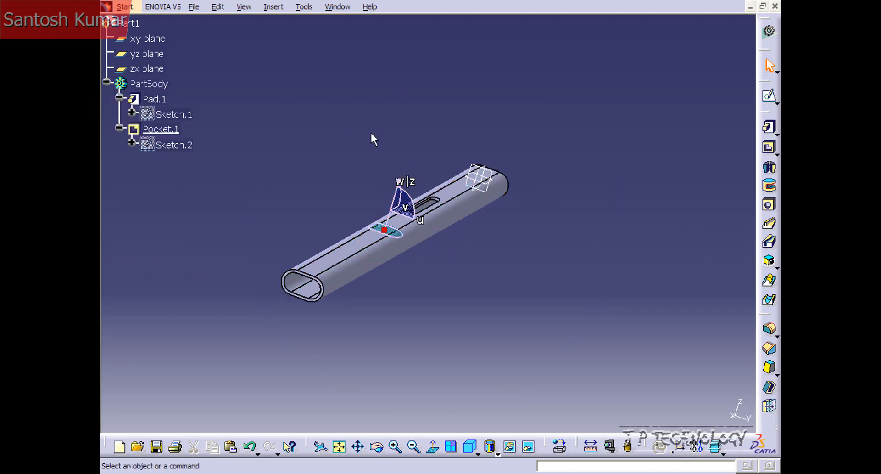
middle_click_drag(325, 152, 267, 173)
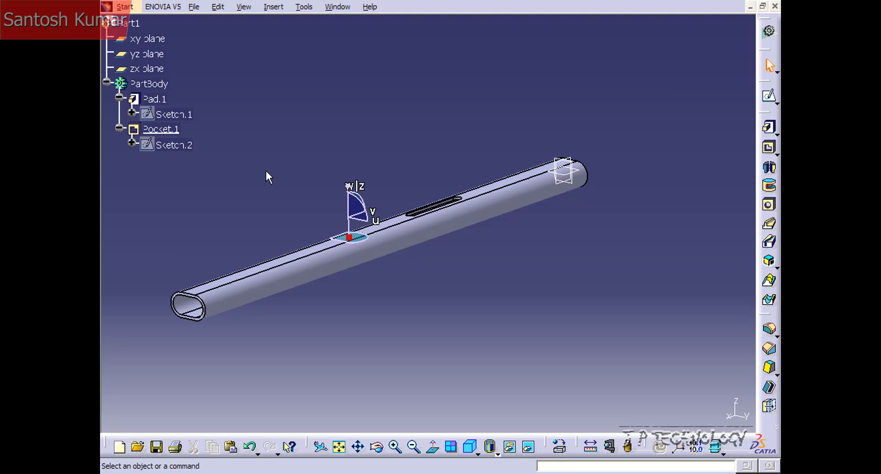
middle_click_drag(354, 155, 330, 181)
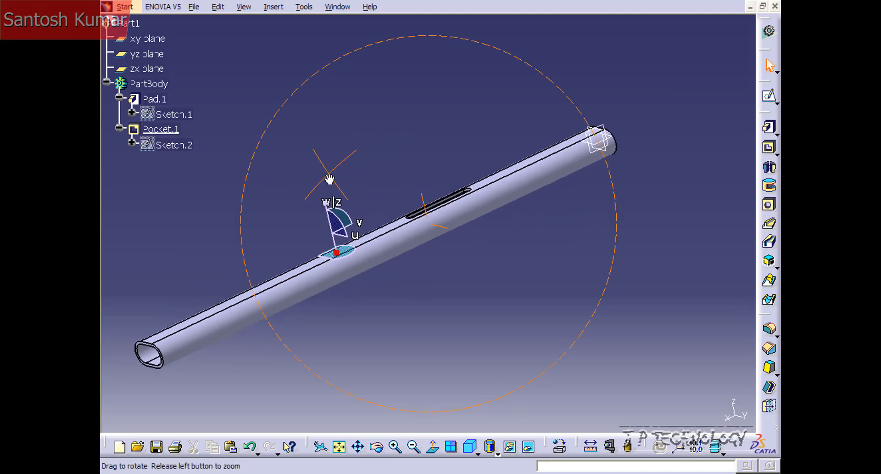
double_click(330, 228)
left_click_drag(585, 72, 564, 102)
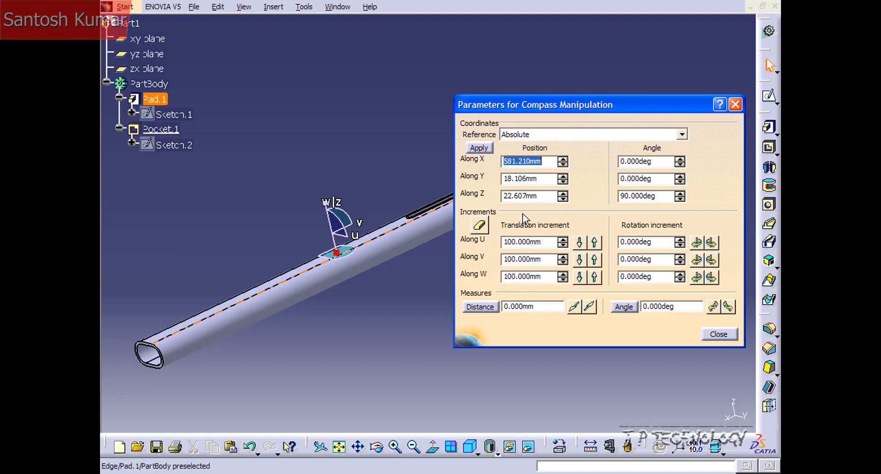
Select PartBody, Pad.1 and Pocket.1 together and move them 400 mm upward along W in 100 mm increments
left_click(161, 87)
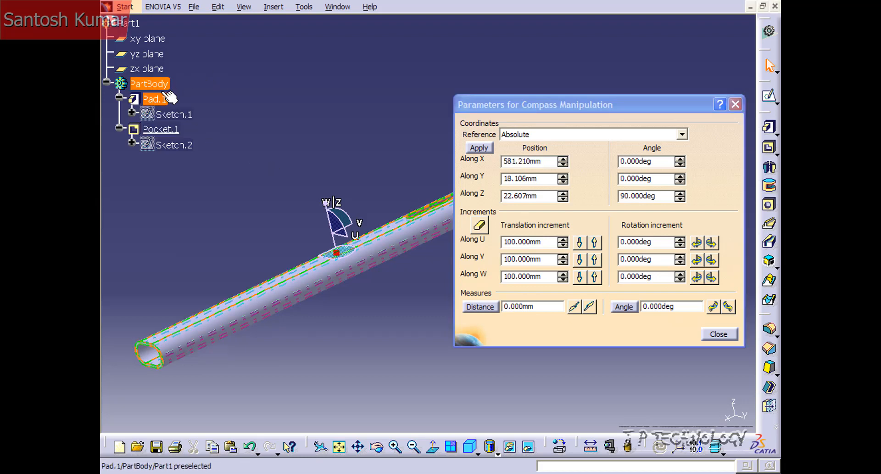
left_click(161, 95)
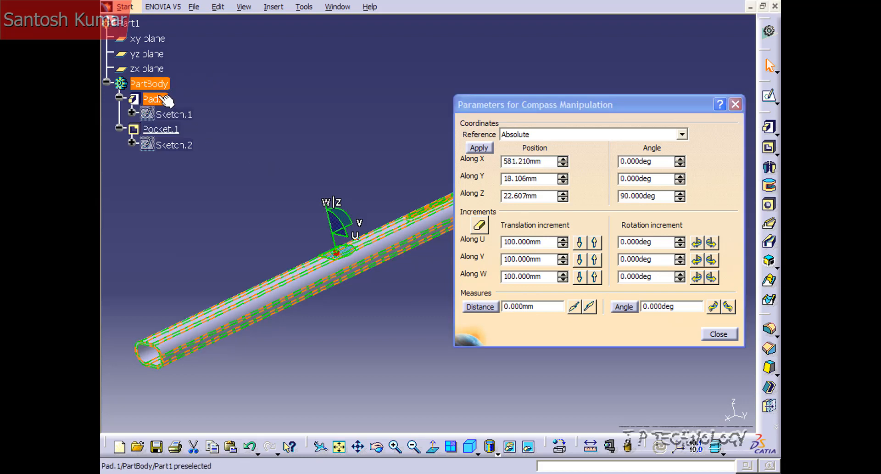
left_click(164, 132)
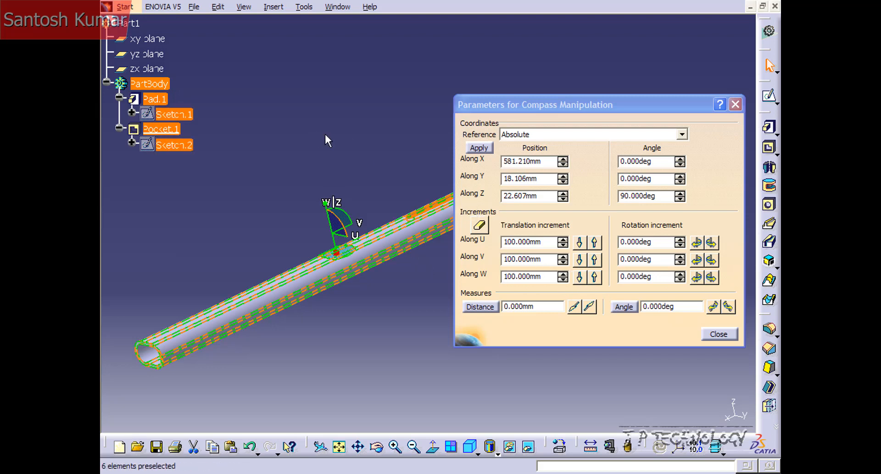
left_click(595, 277)
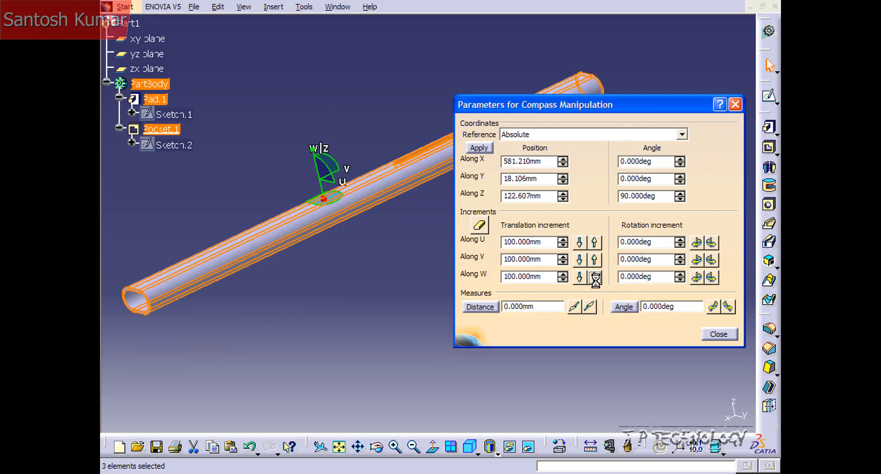
left_click(595, 277)
left_click(595, 278)
left_click(595, 278)
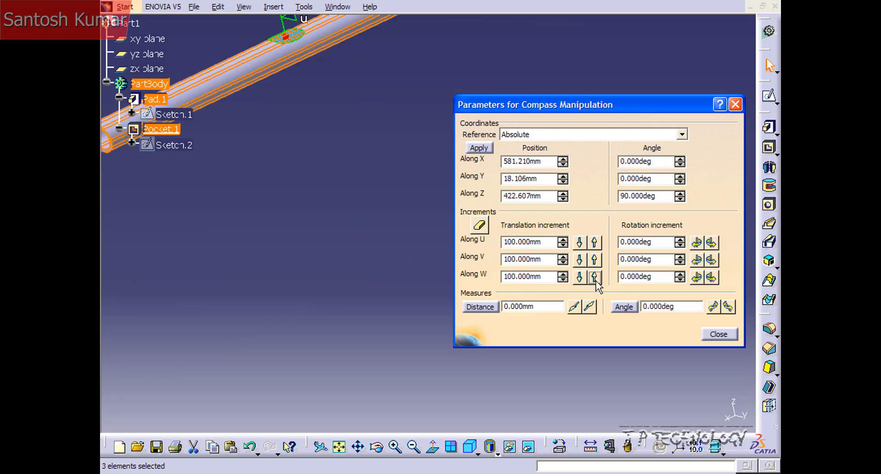
Move the selected body and features 400 mm downward along W in 100 mm increments
left_click(579, 277)
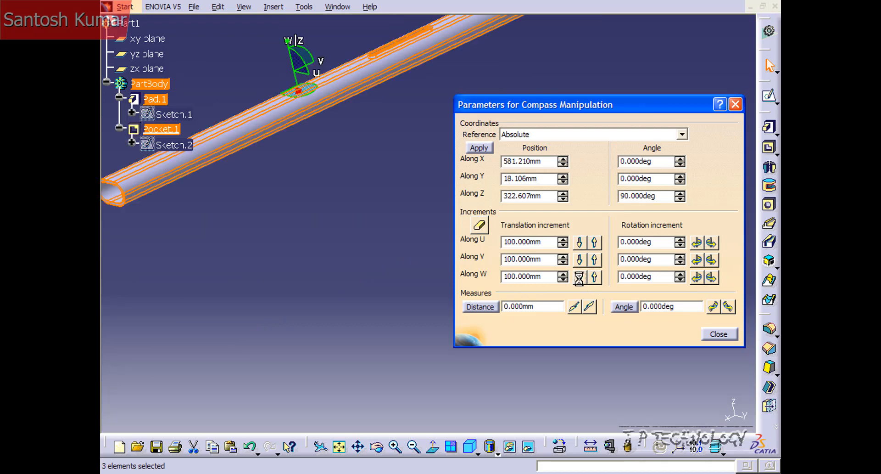
left_click(579, 277)
left_click(579, 276)
left_click(579, 276)
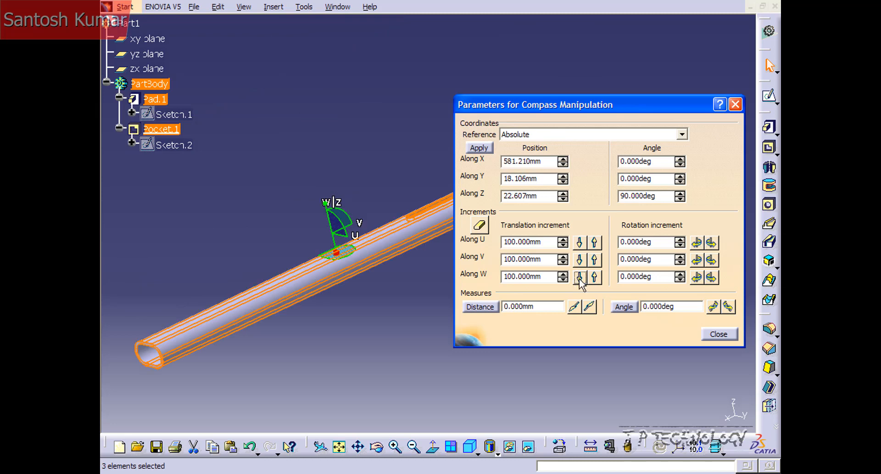
Close the compass parameters and try moving the selected features freehand along the compass W axis, then clear the selection
left_click(329, 215)
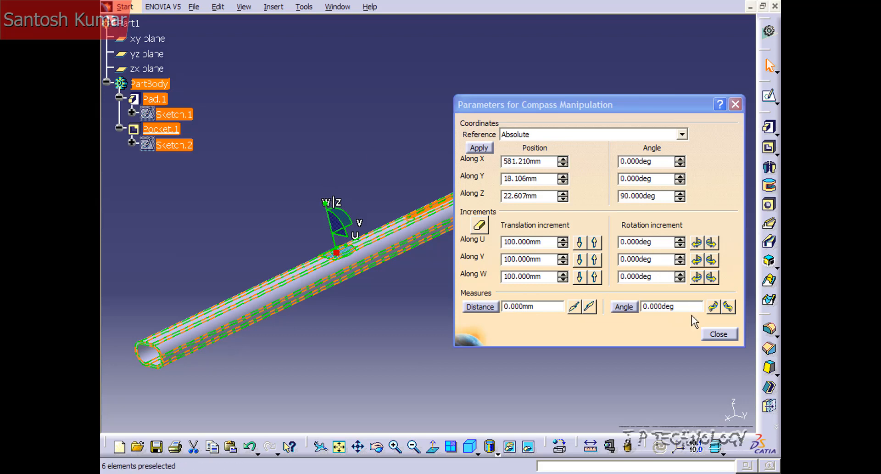
left_click(718, 334)
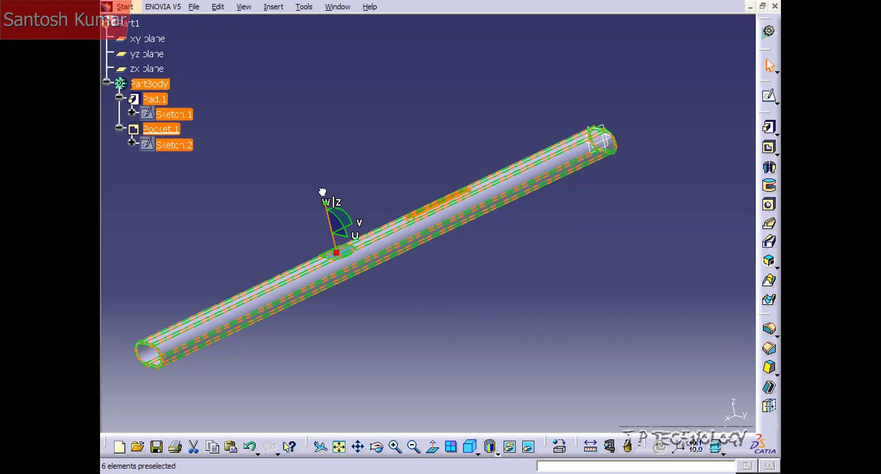
left_click_drag(323, 192, 314, 228)
left_click(293, 206)
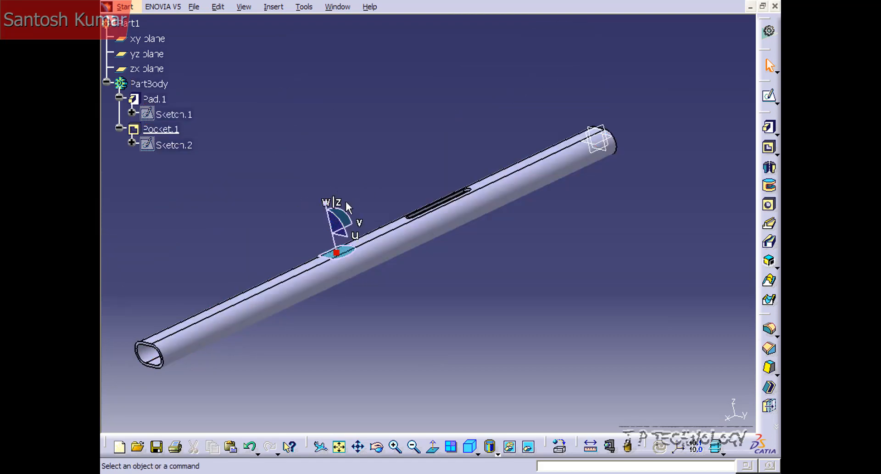
Set the compass translation increment along W to 10 mm and close the parameters
double_click(339, 224)
left_click(537, 295)
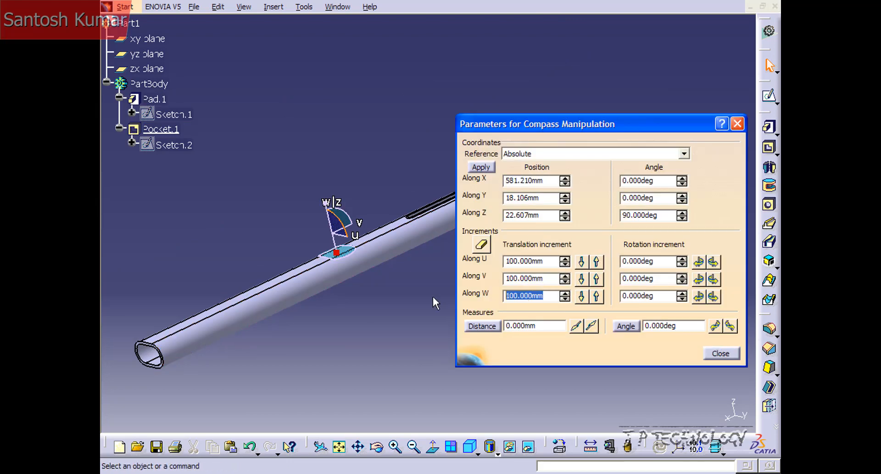
type("10")
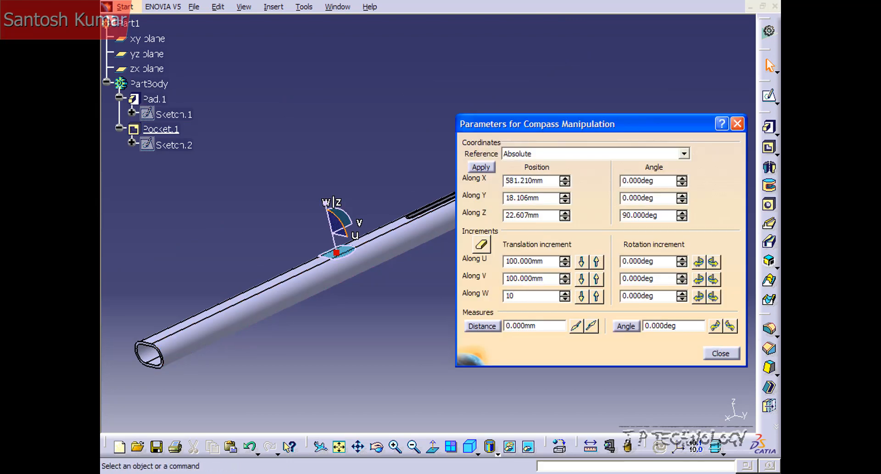
left_click(720, 353)
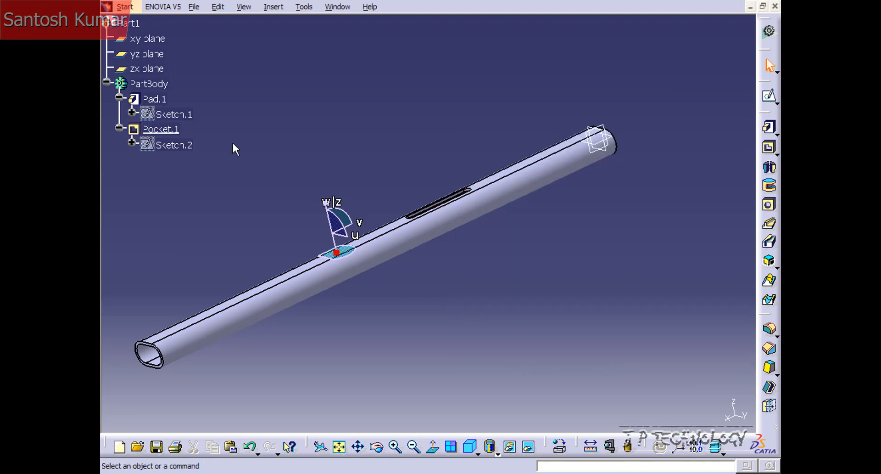
Select PartBody, Pad.1 and Pocket.1 and try moving them freehand along the compass W axis, then deselect them
left_click(161, 132)
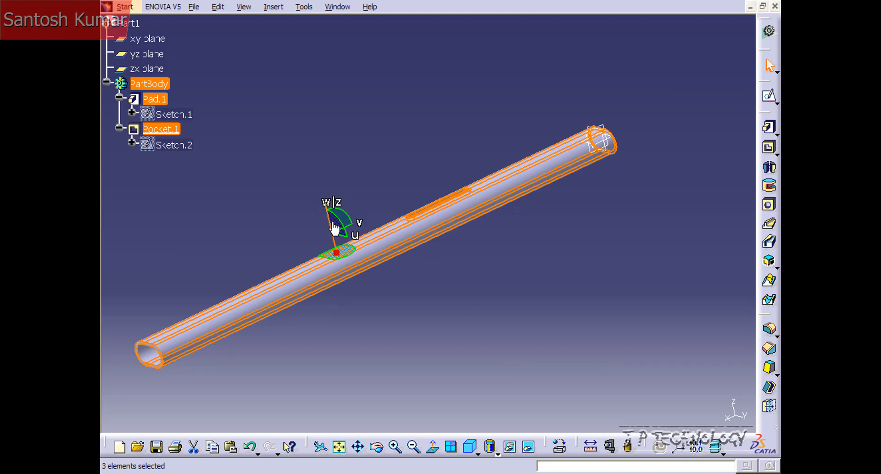
mouse_move(334, 227)
left_mouse_down()
mouse_move(309, 158)
mouse_move(301, 74)
mouse_move(361, 296)
mouse_move(356, 237)
mouse_move(338, 205)
mouse_move(338, 225)
left_mouse_up()
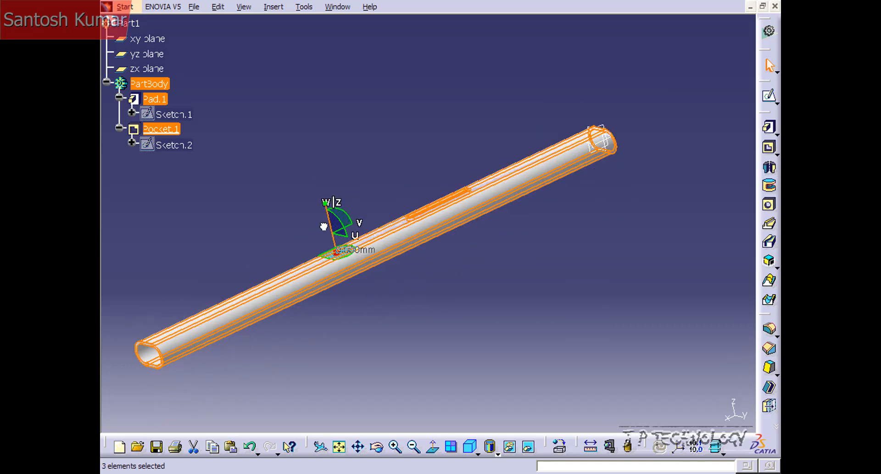
left_click(260, 205)
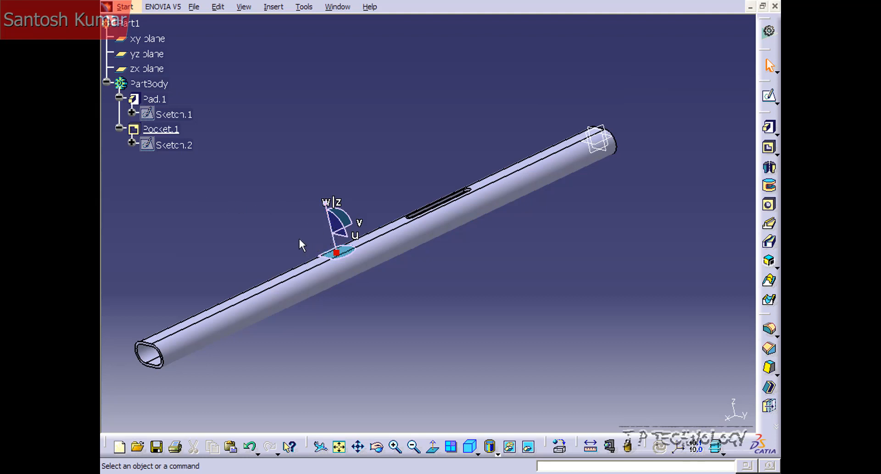
Detach the compass from the tube, reattach it to the upper surface, and detach it again
left_click_drag(338, 252, 373, 138)
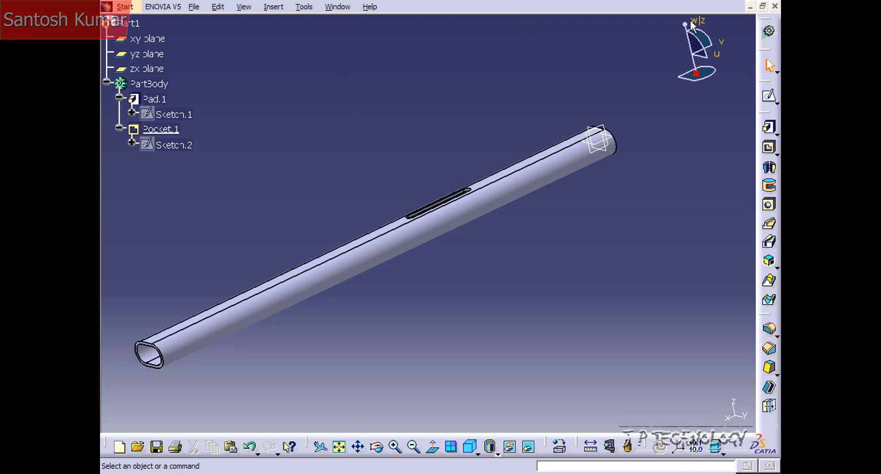
left_click_drag(696, 73, 375, 234)
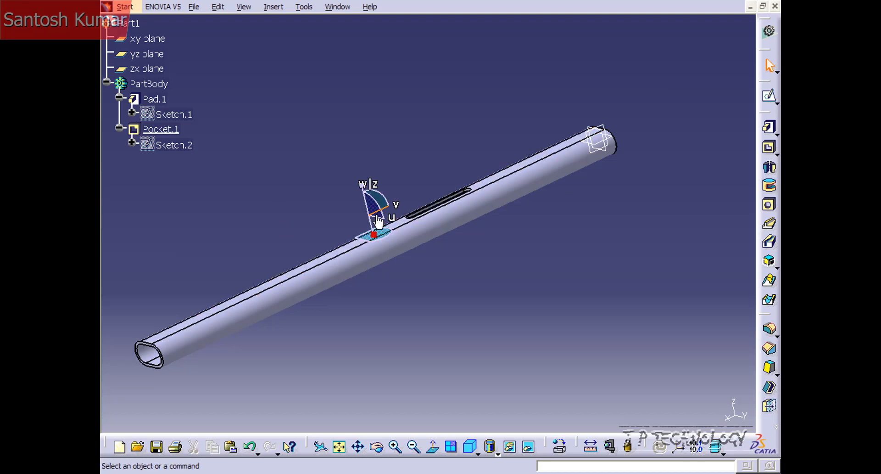
left_click_drag(374, 234, 334, 216)
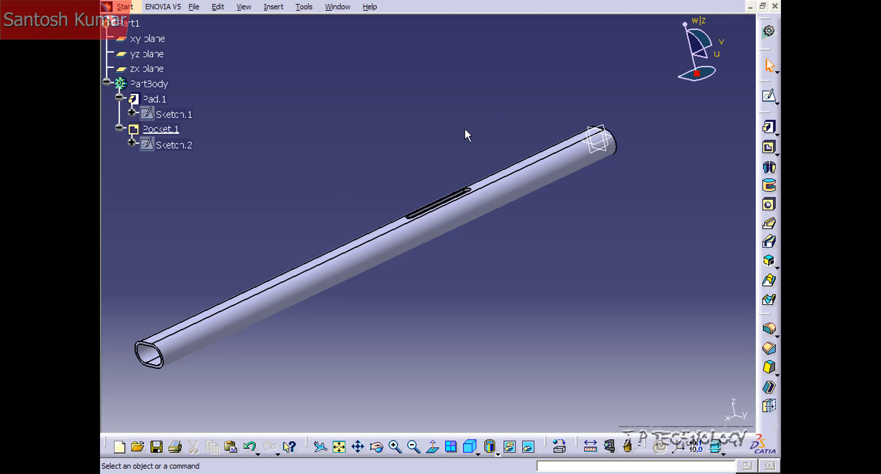
Attach the compass to the tube's long upper edge and set its translation increment along W to 100 mm
middle_click_drag(301, 224, 354, 243)
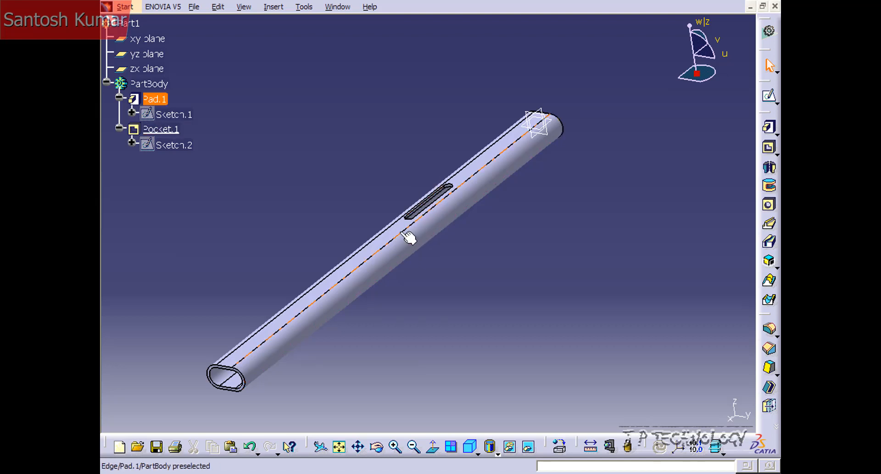
left_click_drag(696, 73, 386, 244)
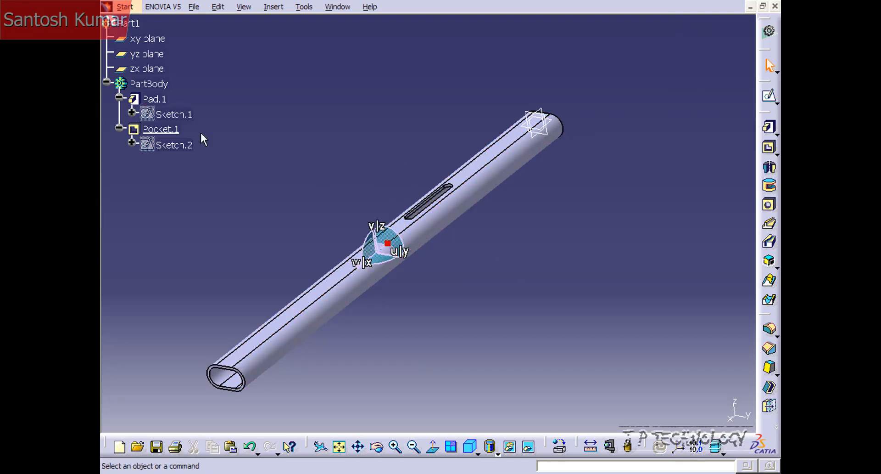
double_click(371, 251)
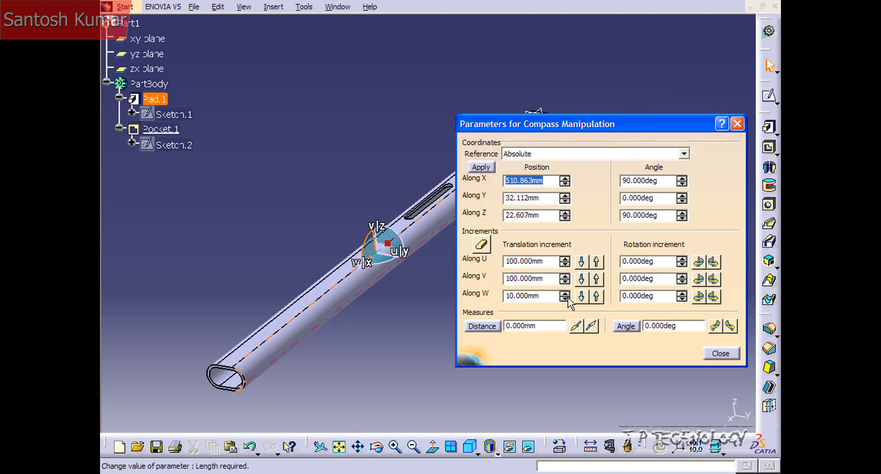
left_click_drag(541, 295, 464, 284)
type("100")
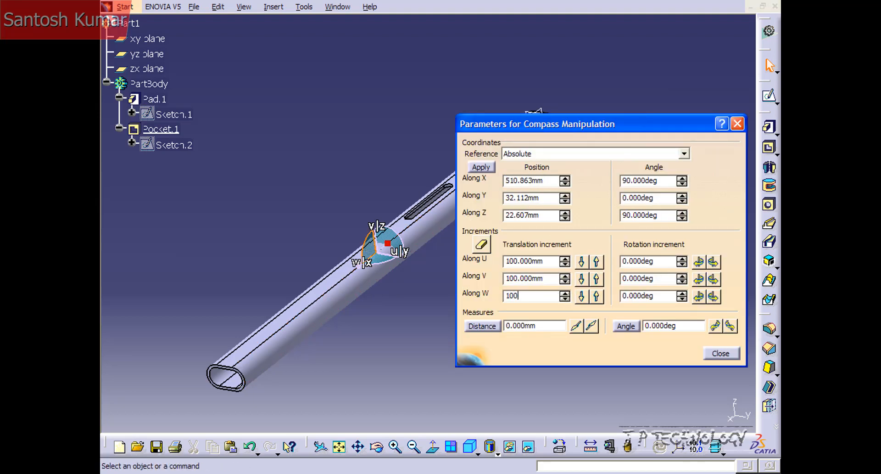
key("Return")
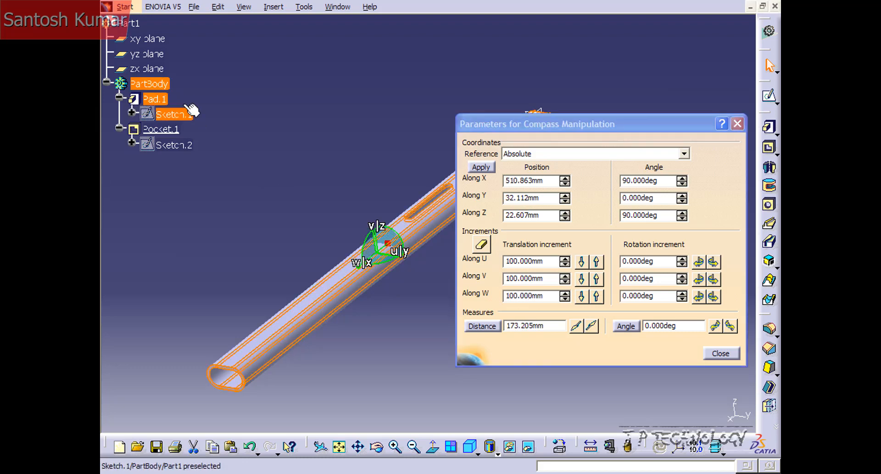
Select PartBody, Pad.1 and Pocket.1 together and move them 100 mm in the positive U direction
left_click(170, 131, "ctrl")
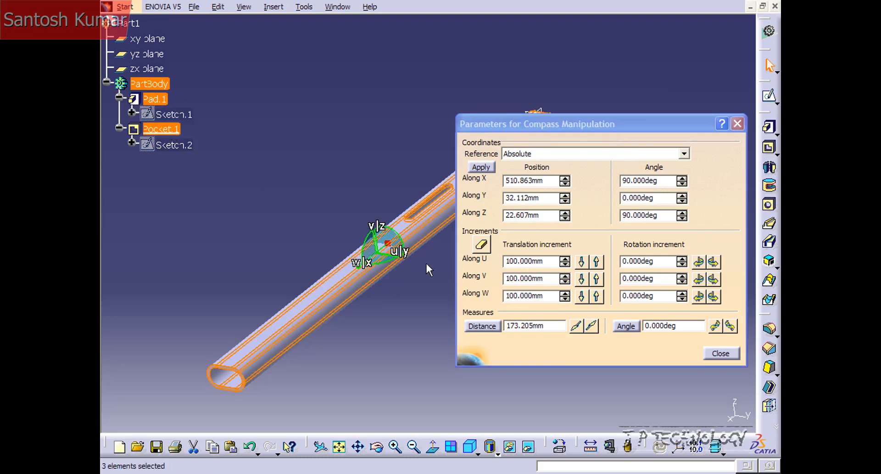
middle_click_drag(319, 188, 273, 183)
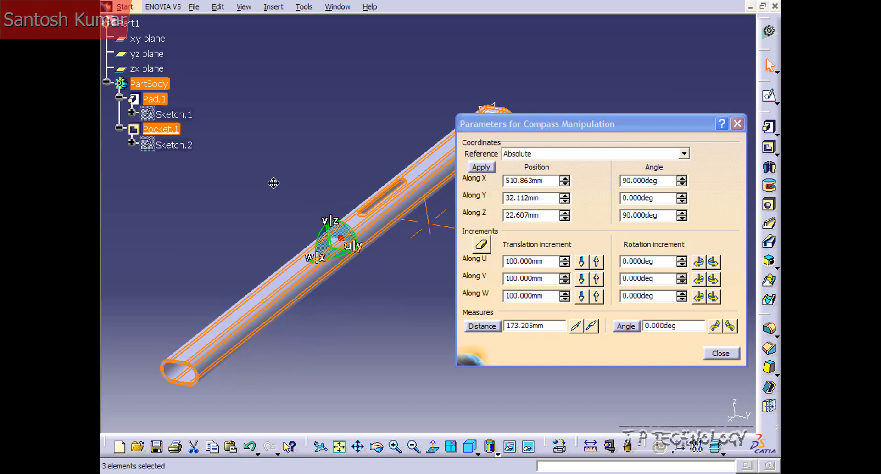
left_click(597, 263)
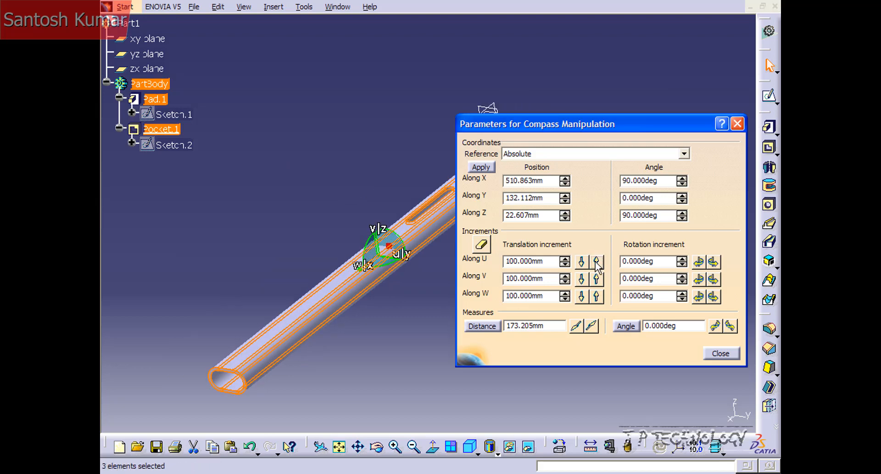
Move the selected body and features 100 mm in the positive V and positive W directions, allowing Sketch.1 to be freed from its reference plane
left_click(597, 279)
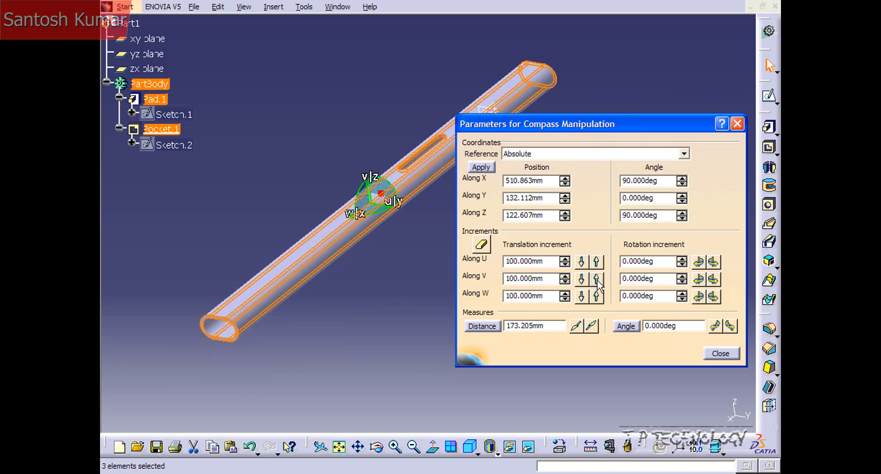
left_click(597, 297)
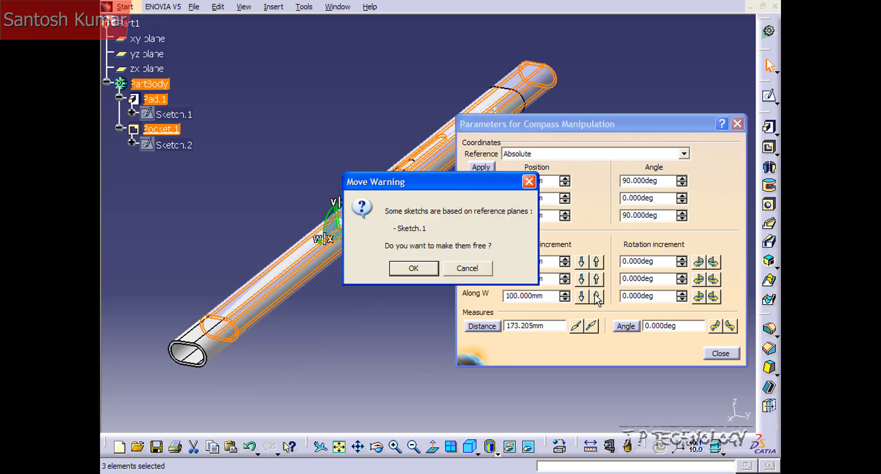
left_click(410, 265)
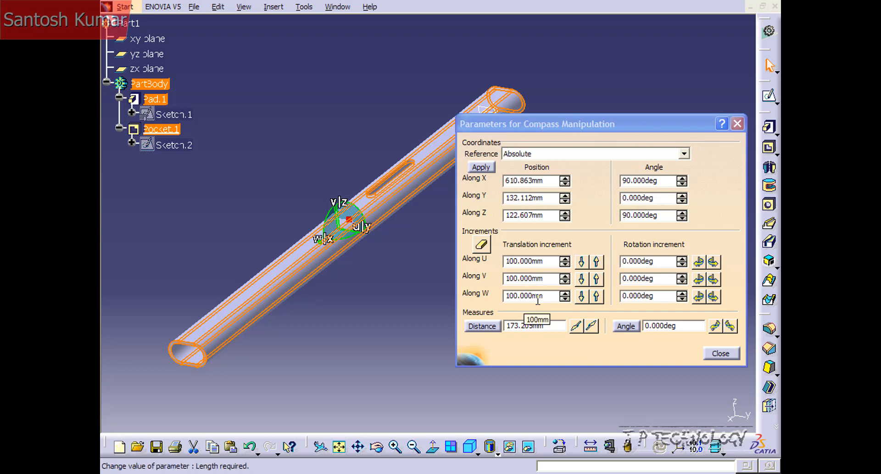
Translate the selected body and features three times by the 173.205 mm distance in the positive computed direction
left_click(589, 326)
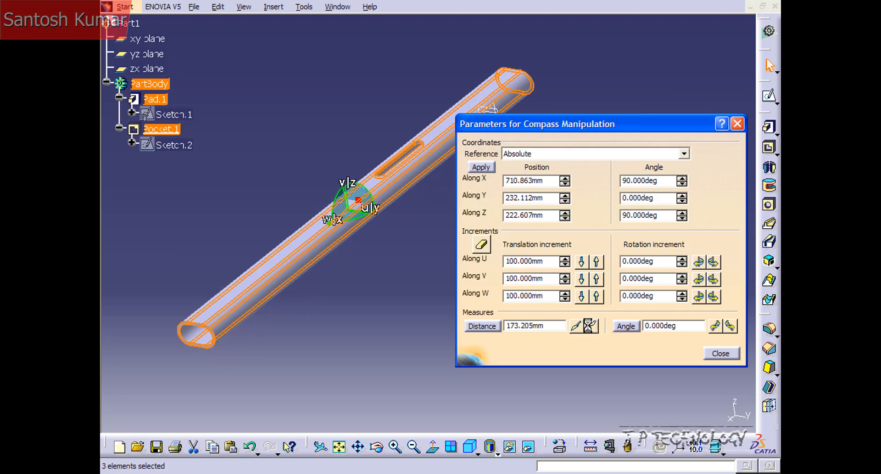
left_click(589, 326)
left_click(591, 326)
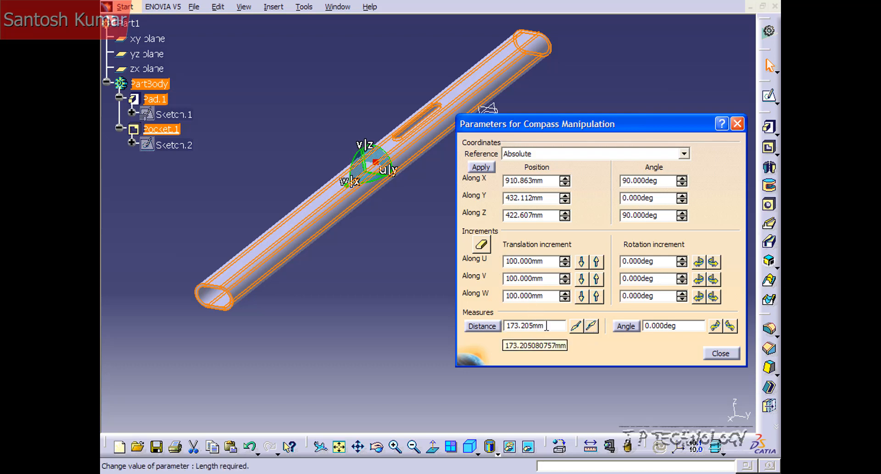
Translate the selection by the 173.205 mm distance five times in the negative computed direction and once back in the positive direction
left_click(578, 326)
left_click(579, 326)
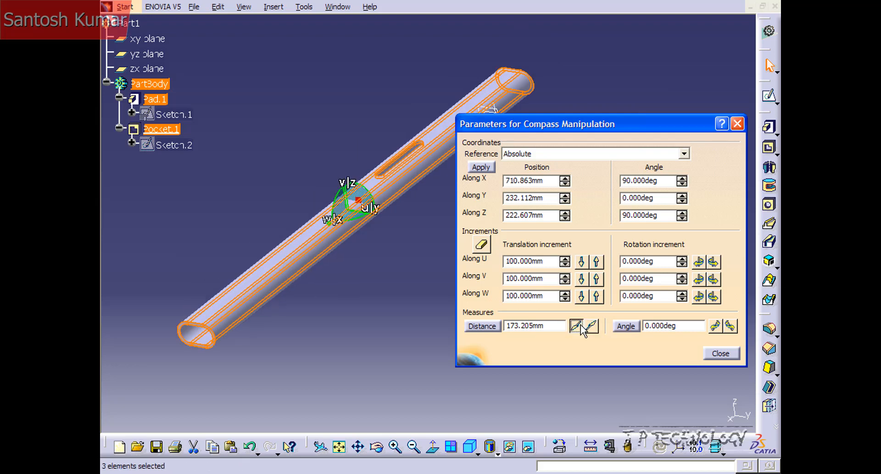
left_click(579, 326)
left_click(578, 326)
left_click(578, 325)
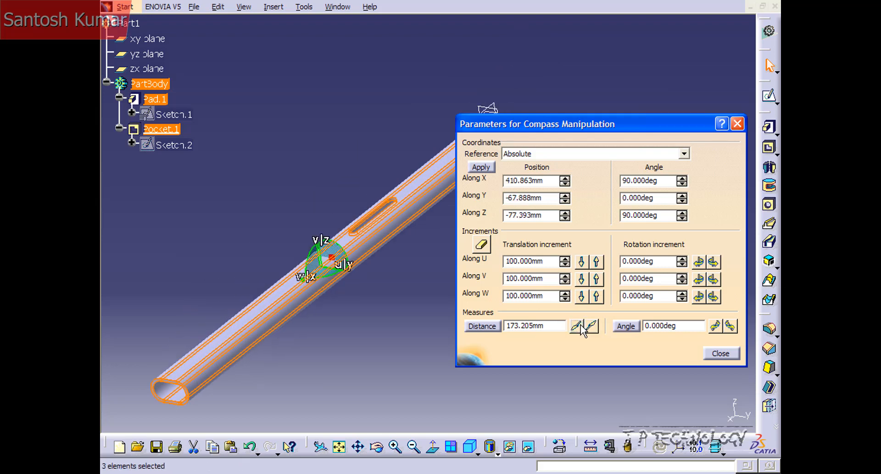
left_click(595, 327)
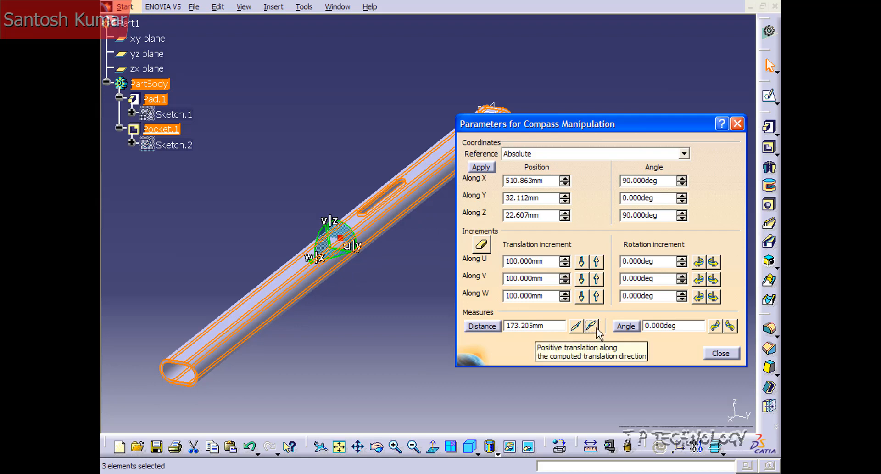
Close the compass manipulation parameters and detach the compass from the tube
left_click(720, 354)
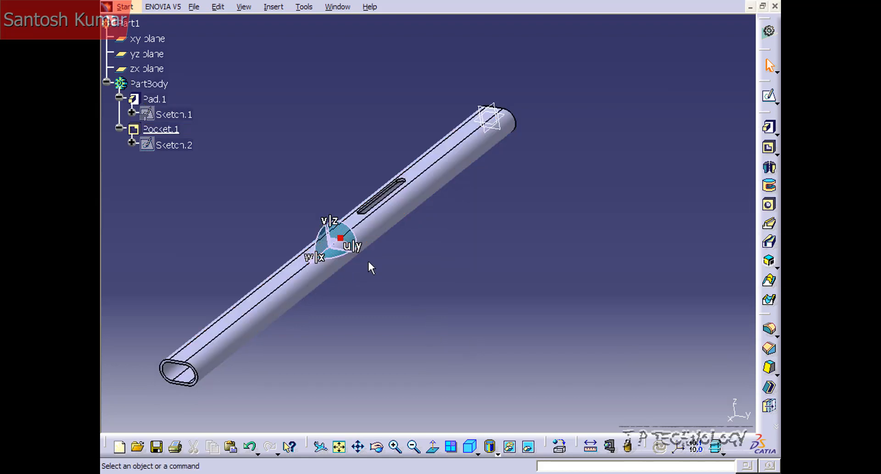
left_click_drag(340, 237, 607, 253)
middle_click_drag(432, 313, 592, 232)
middle_click_drag(236, 297, 346, 324)
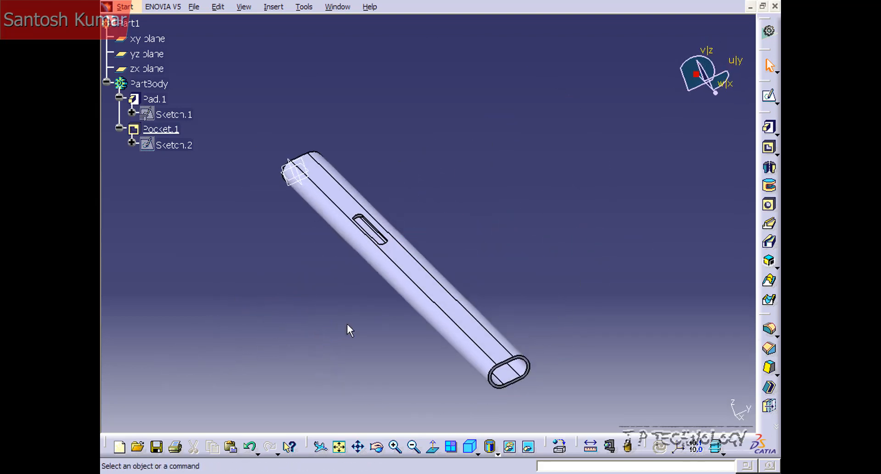